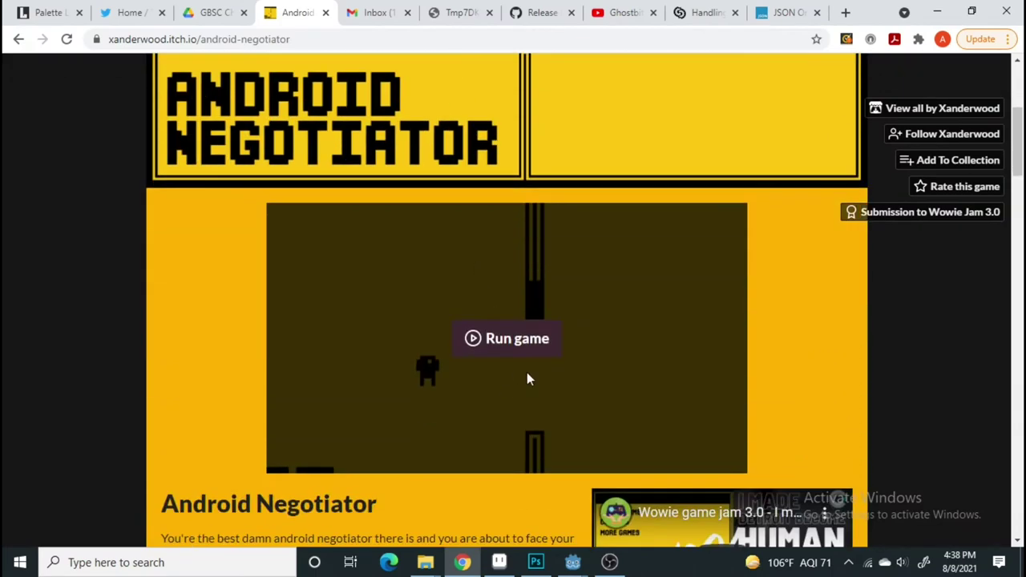
Run Android Negotiator on its web page and begin a new game by moving the character to START GAME
{"action": "left_click", "coordinate": [538, 270]}
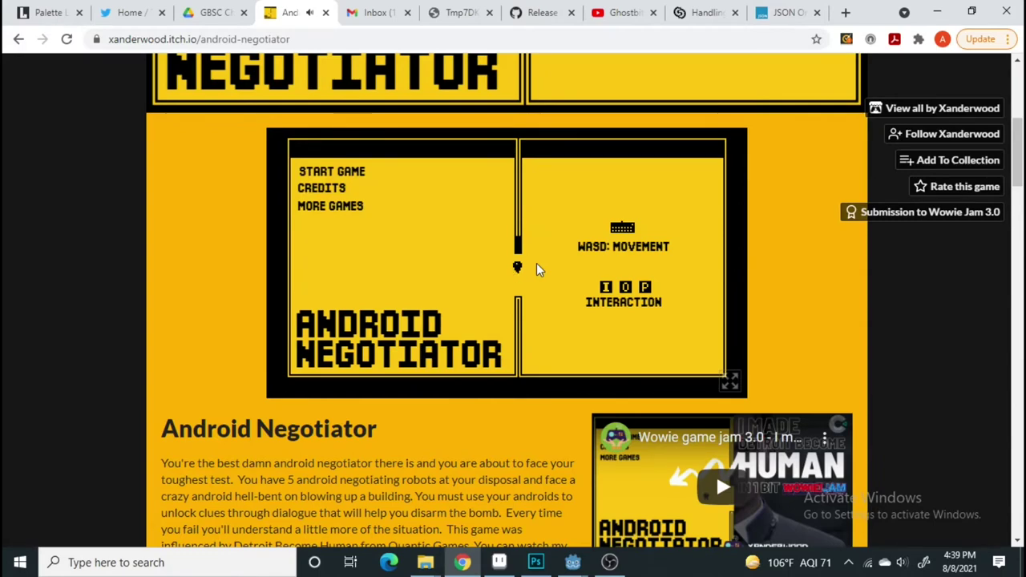
{"action": "key", "text": "a"}
{"action": "key", "text": "w"}
{"action": "key", "text": "w"}
{"action": "key", "text": "a"}
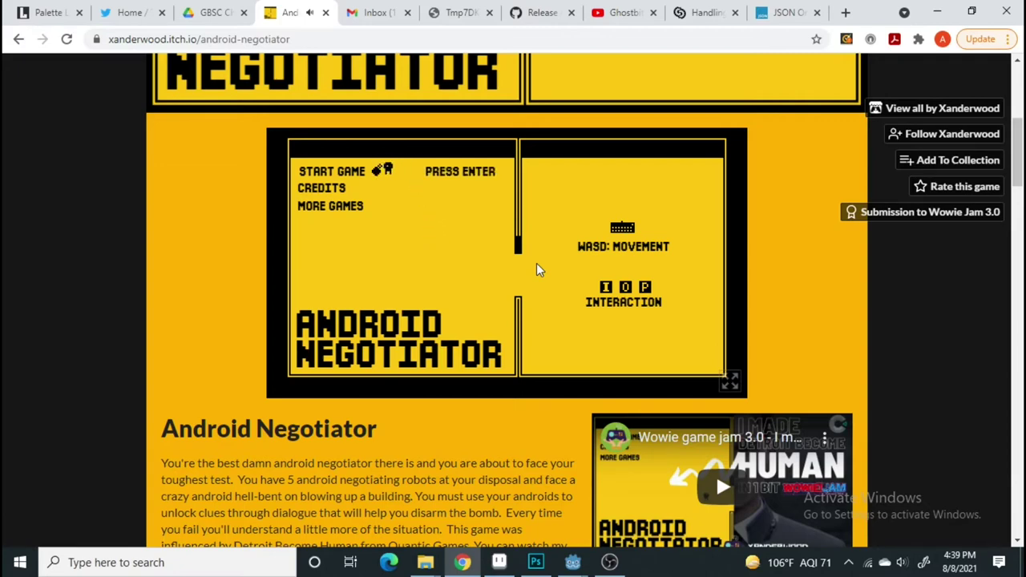
{"action": "key", "text": "Return"}
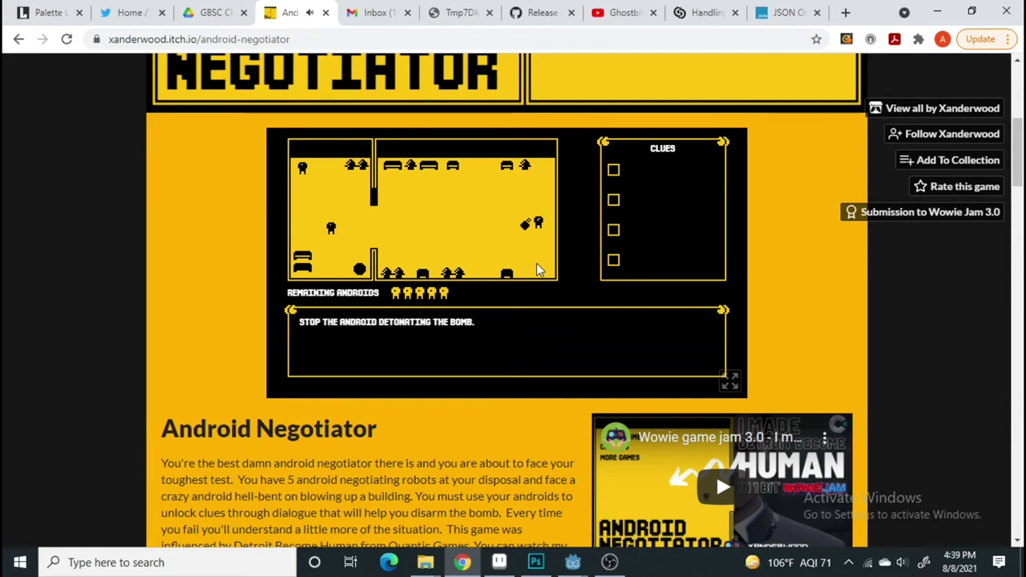
Walk the android through the smaller room to the character standing in its upper-left corner
{"action": "key", "text": "a"}
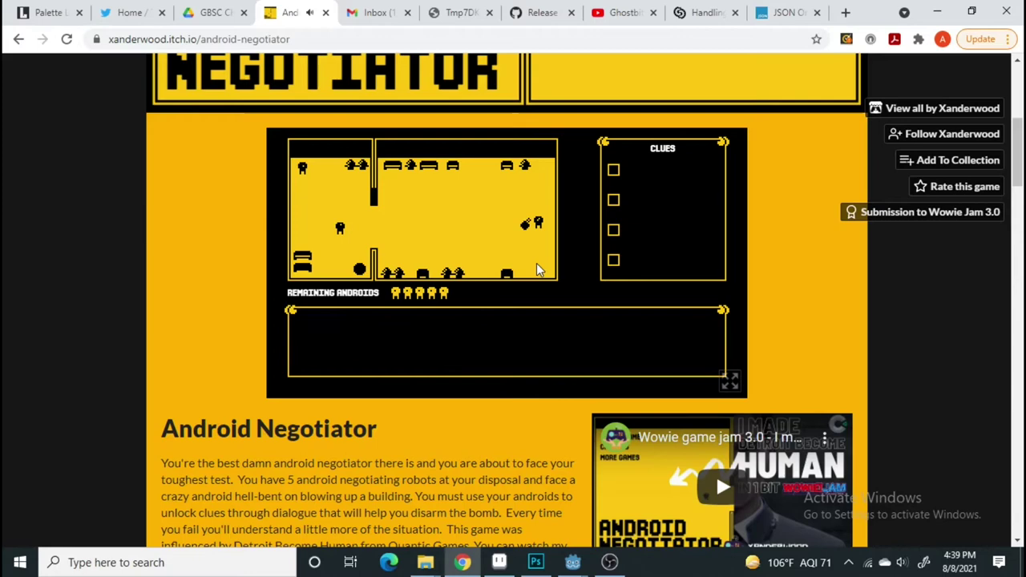
{"action": "key", "text": "w"}
{"action": "key", "text": "a"}
{"action": "key", "text": "w"}
{"action": "key", "text": "d"}
{"action": "key", "text": "s"}
{"action": "key", "text": "a"}
{"action": "key", "text": "w"}
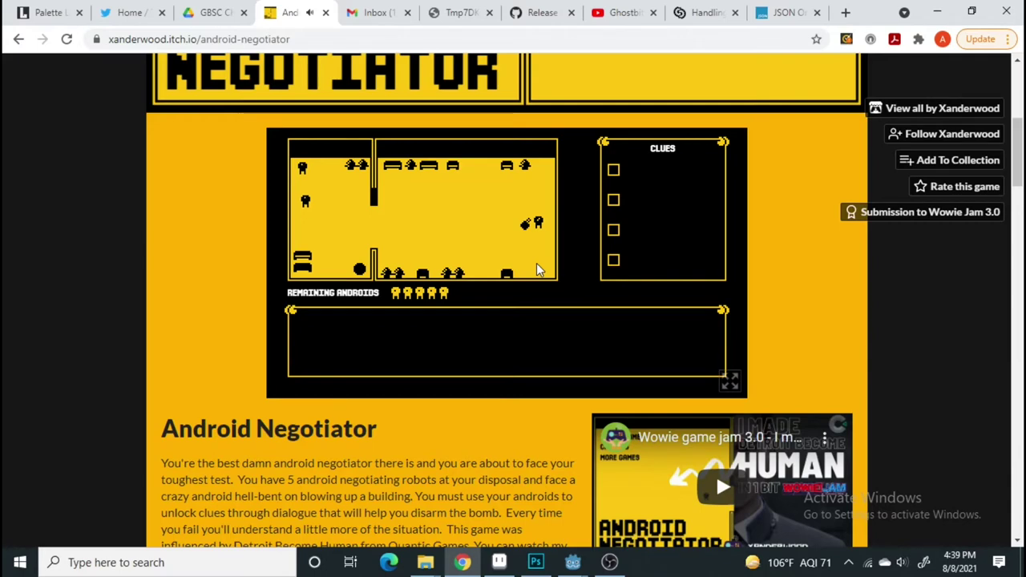
{"action": "key", "text": "w"}
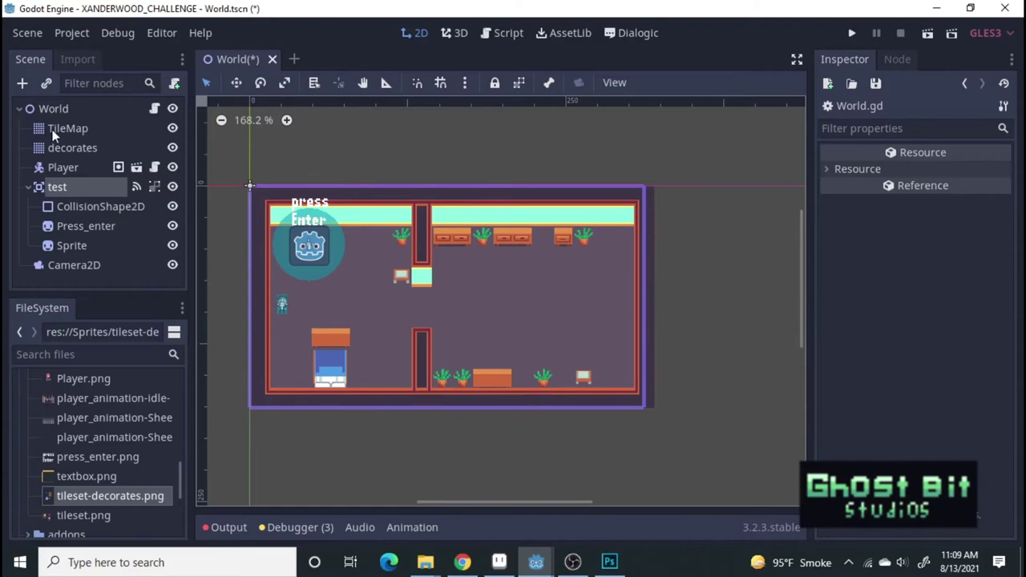
In the Godot project, add an Area2D node under World and rename it lavender
{"action": "left_click", "coordinate": [45, 109]}
{"action": "left_click", "coordinate": [22, 83]}
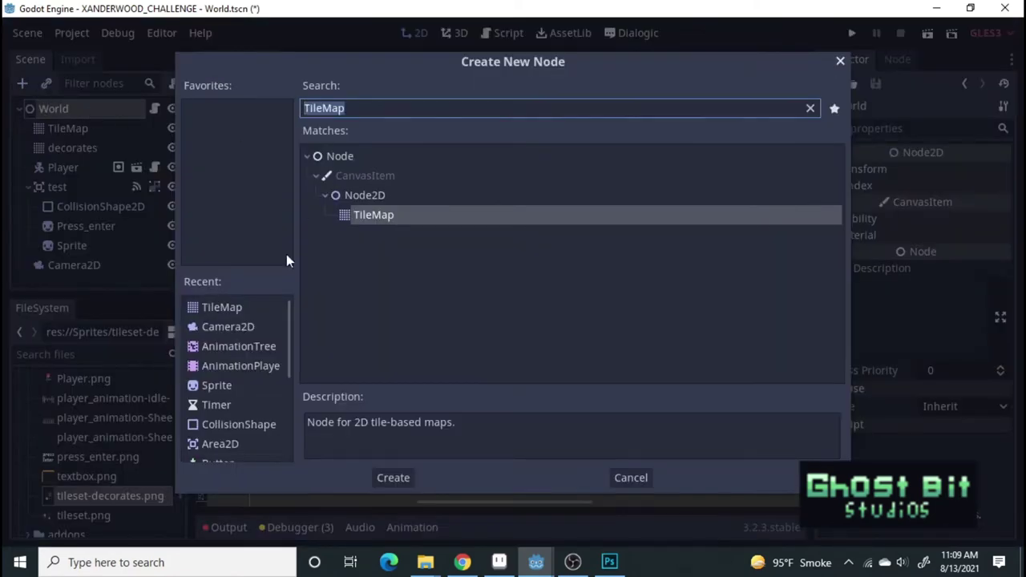
{"action": "scroll", "coordinate": [253, 408], "scroll_direction": "down", "scroll_amount": 3}
{"action": "double_click", "coordinate": [249, 388]}
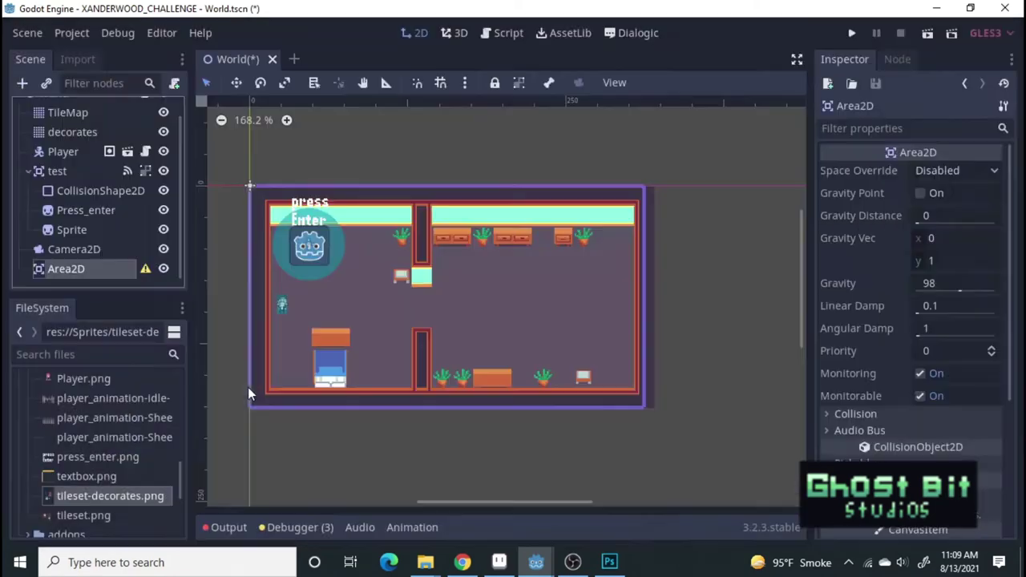
{"action": "double_click", "coordinate": [104, 268]}
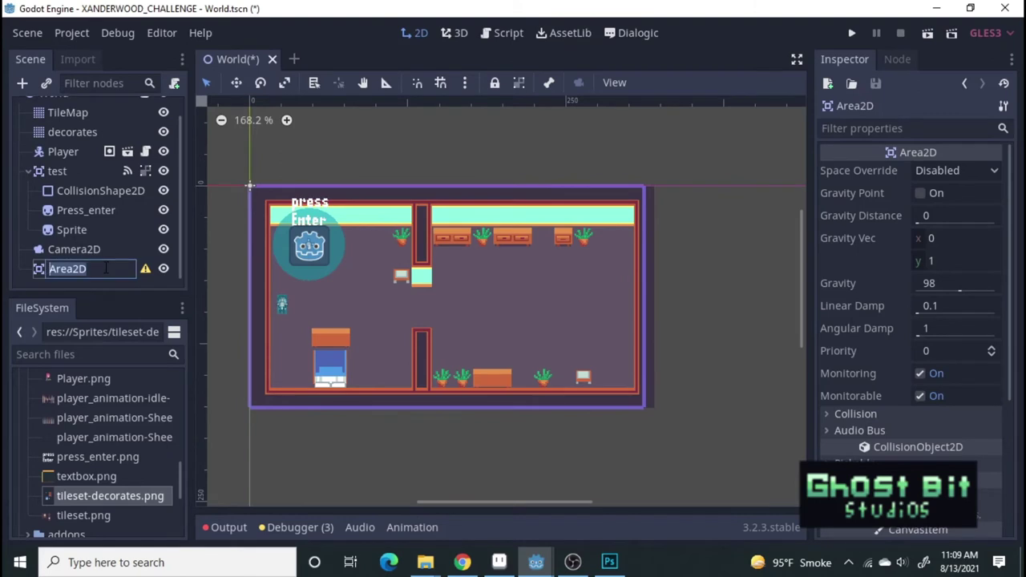
{"action": "type", "text": "lavender"}
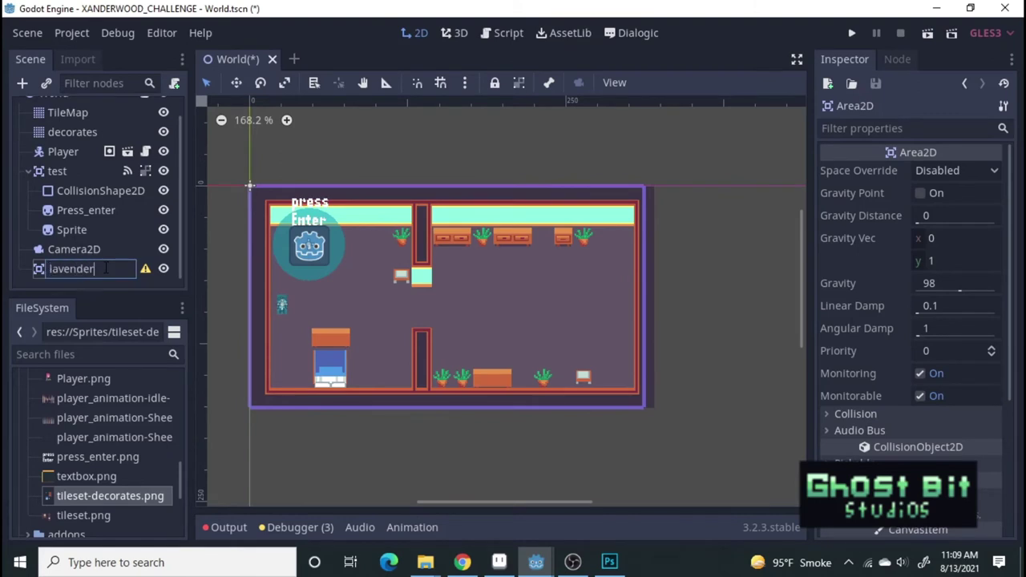
{"action": "key", "text": "Return"}
Add a CollisionShape2D child to the lavender node and assign it a new CircleShape2D
{"action": "right_click", "coordinate": [105, 269]}
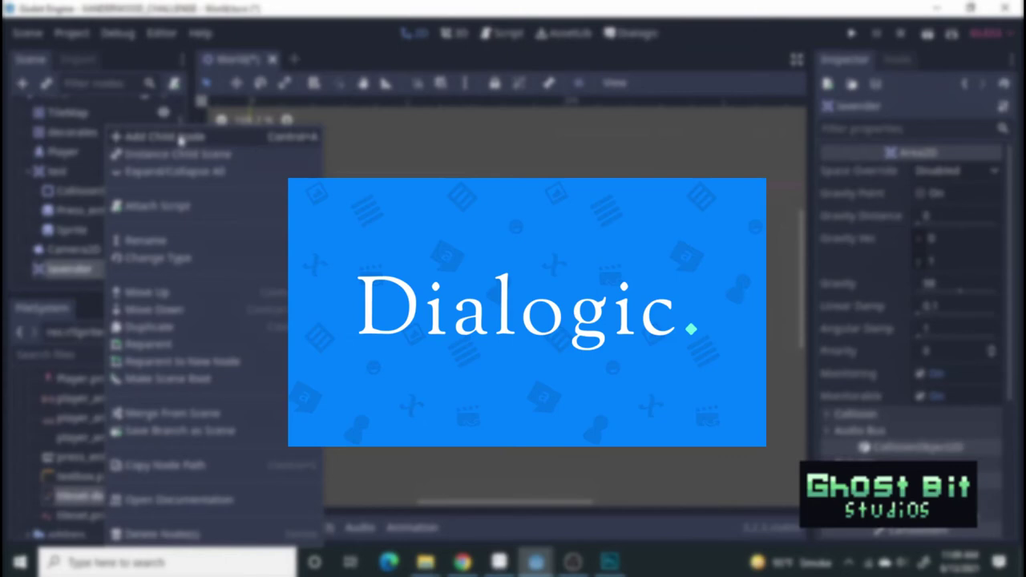
{"action": "left_click", "coordinate": [180, 137]}
{"action": "left_click", "coordinate": [241, 365]}
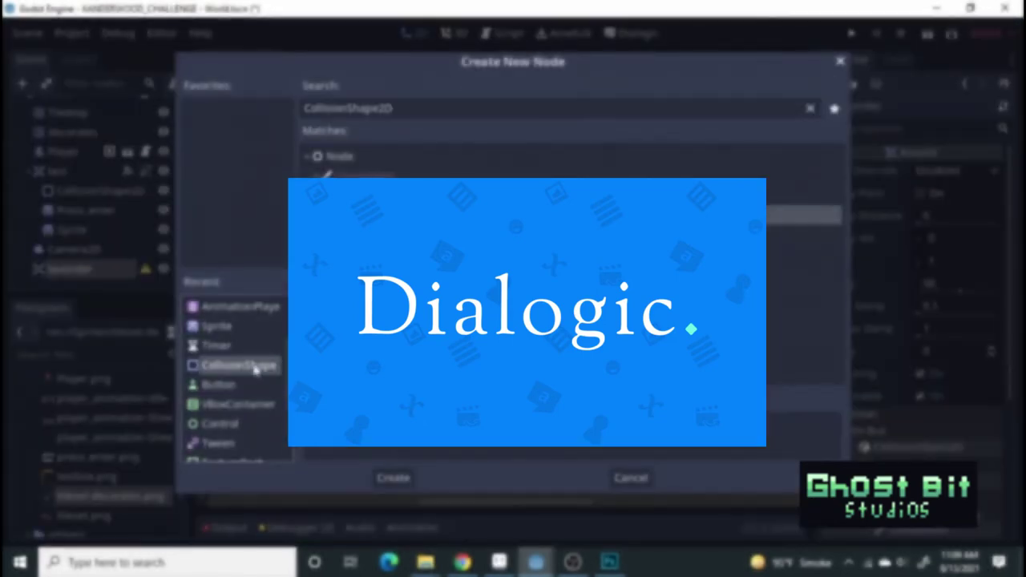
{"action": "left_click", "coordinate": [392, 478]}
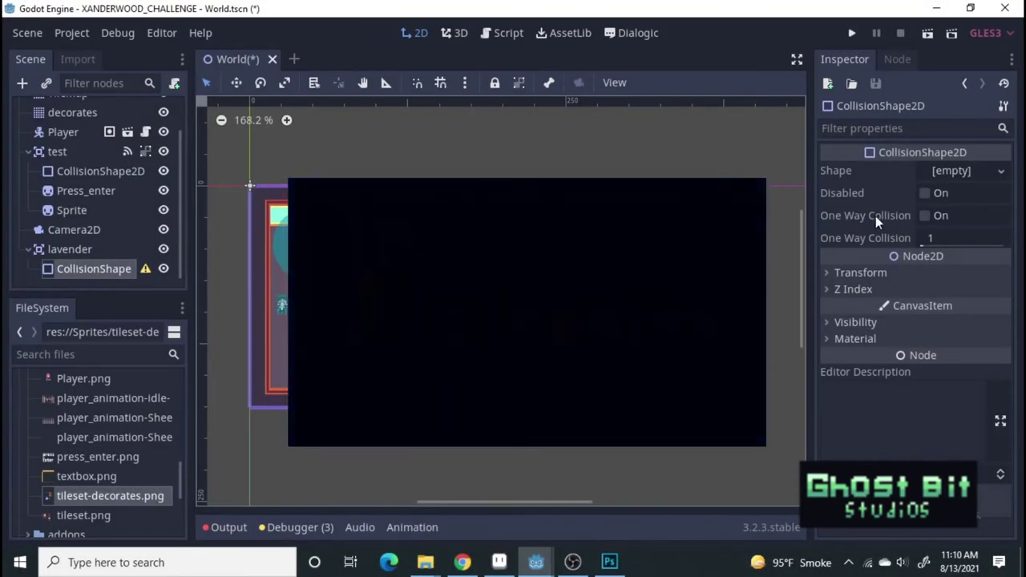
{"action": "left_click", "coordinate": [994, 171]}
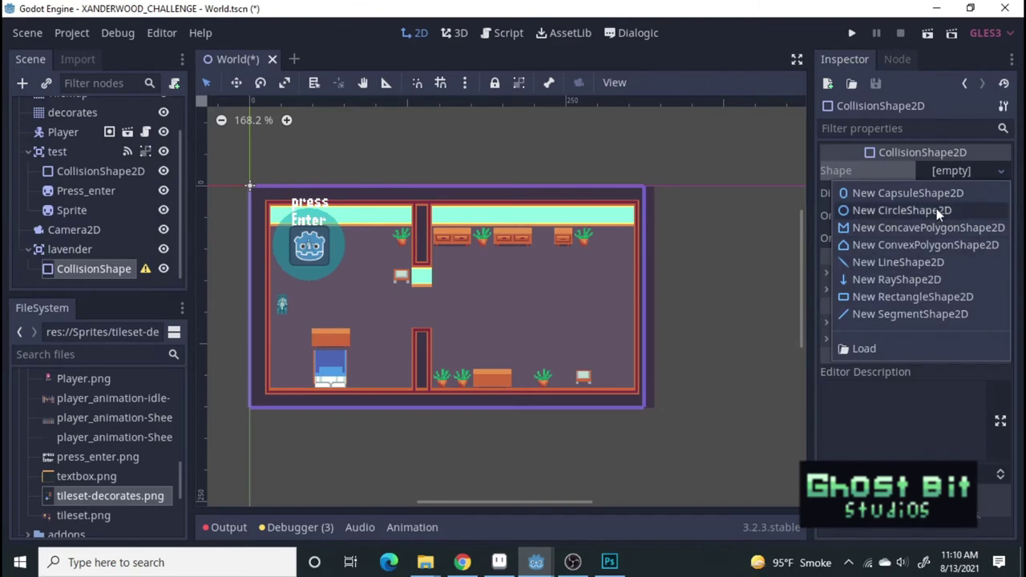
{"action": "left_click", "coordinate": [936, 210]}
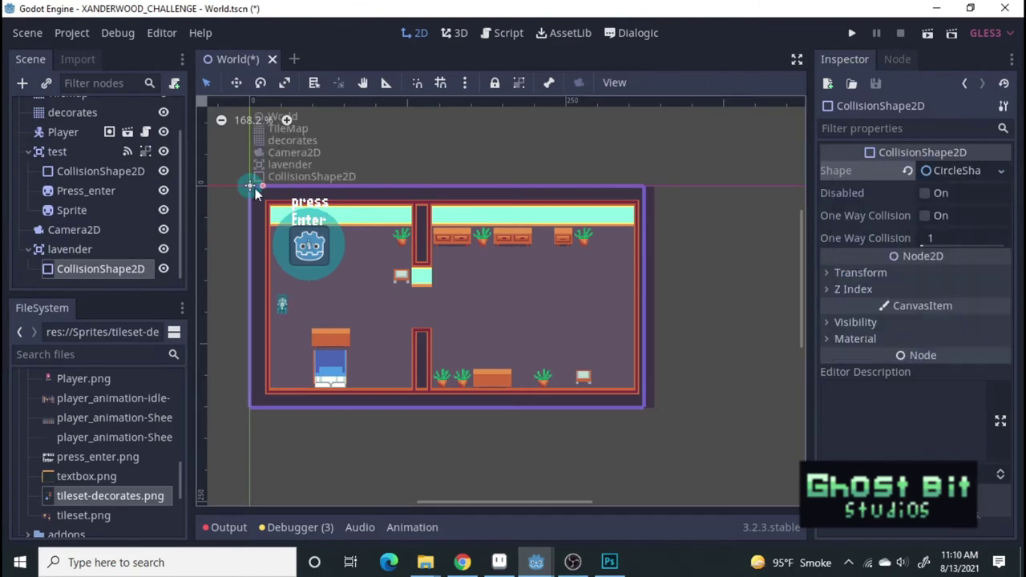
Place the lavender area's circular collision shape near the first room's upper wall, just left of the potted plant
{"action": "left_click", "coordinate": [112, 249]}
{"action": "left_click_drag", "start_coordinate": [272, 230], "coordinate": [375, 234]}
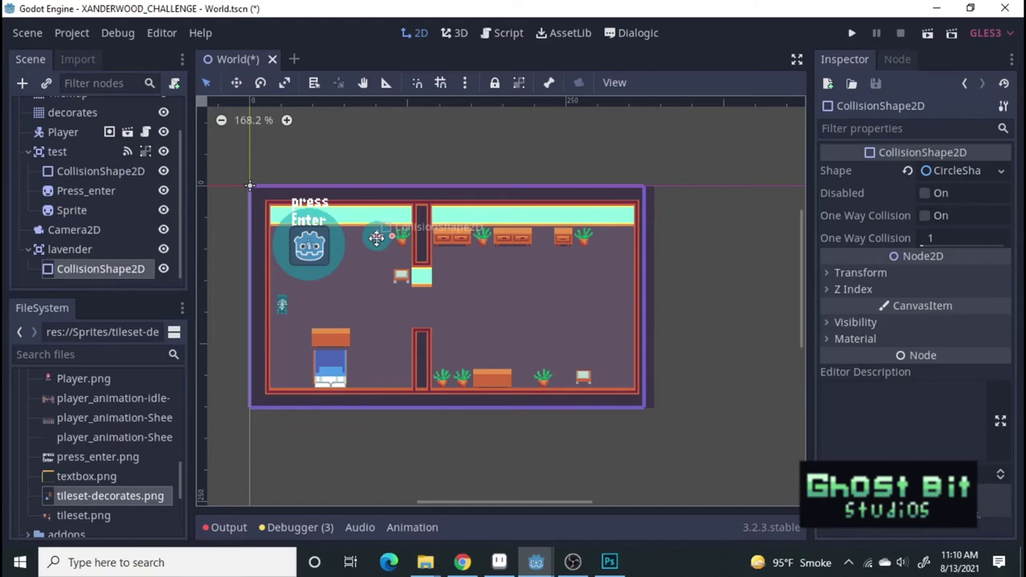
{"action": "left_click", "coordinate": [83, 252]}
{"action": "right_click", "coordinate": [83, 252]}
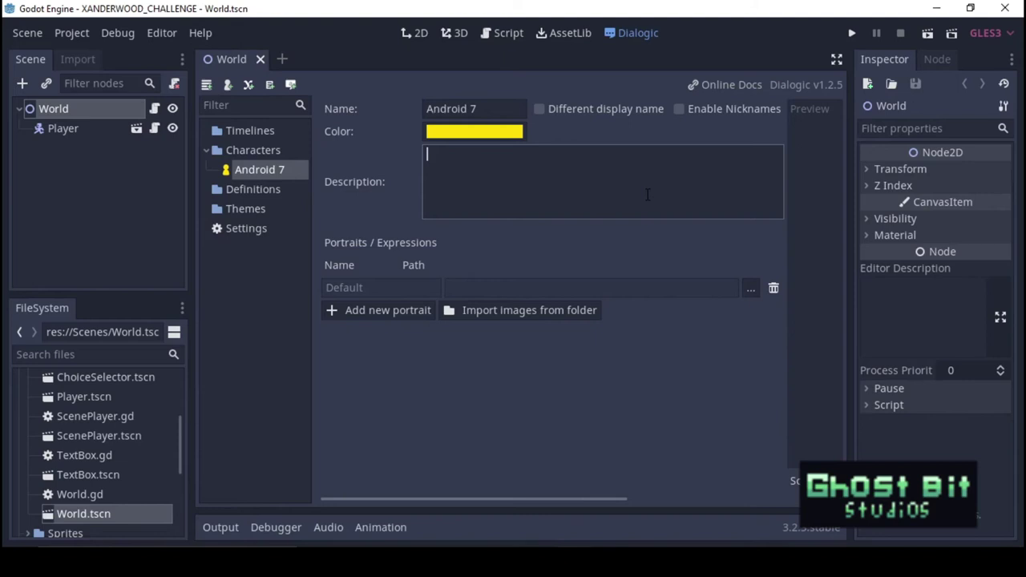
Create a new Dialogic theme and open the new timeline's name for editing
{"action": "right_click", "coordinate": [245, 208]}
{"action": "left_click", "coordinate": [298, 232]}
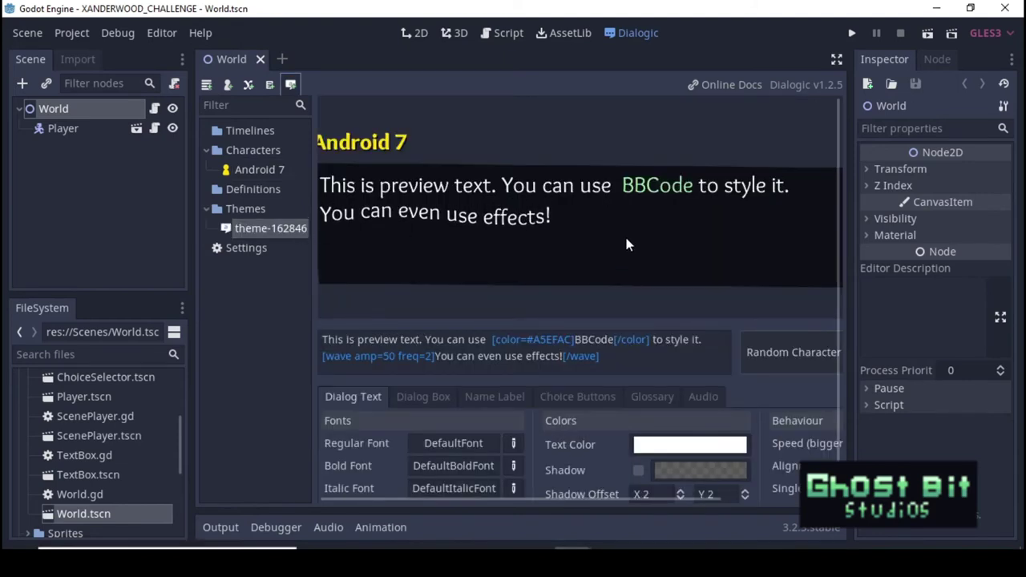
{"action": "scroll", "coordinate": [636, 288], "scroll_direction": "down", "scroll_amount": 1}
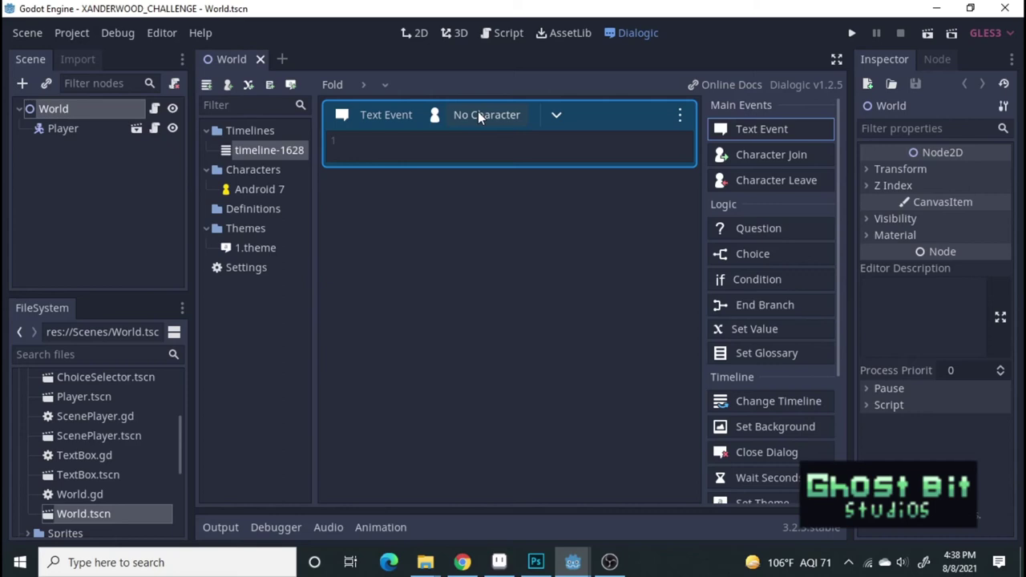
{"action": "double_click", "coordinate": [241, 150]}
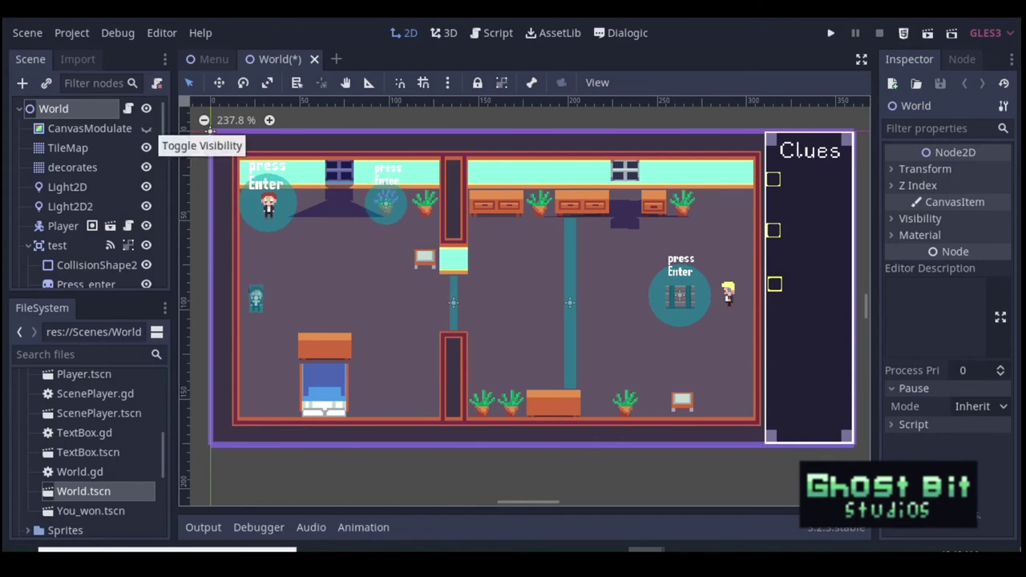
Make the CanvasModulate node visible to darken the World scene, and save the scene
{"action": "left_click", "coordinate": [146, 128]}
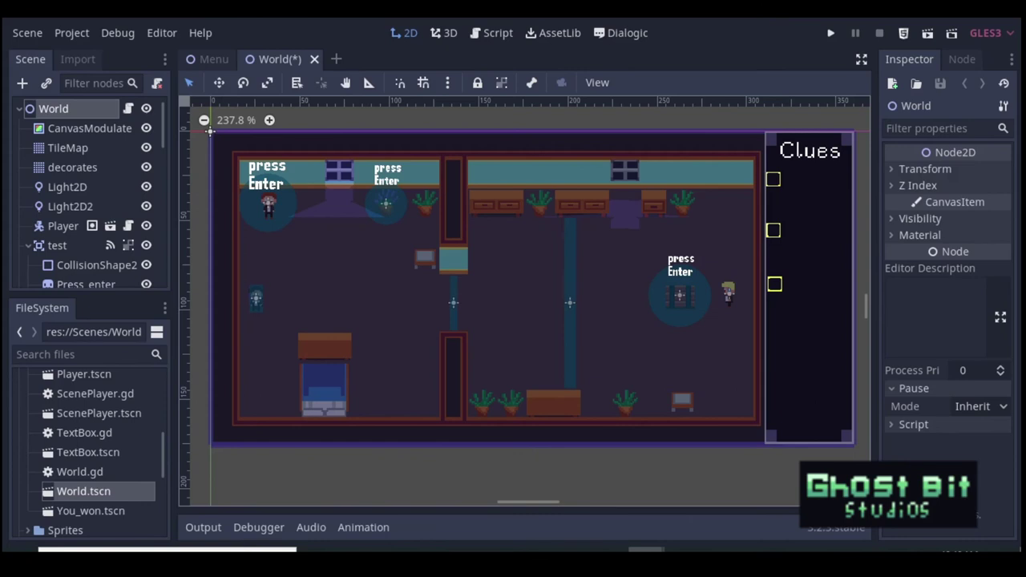
{"action": "key", "text": "ctrl+s"}
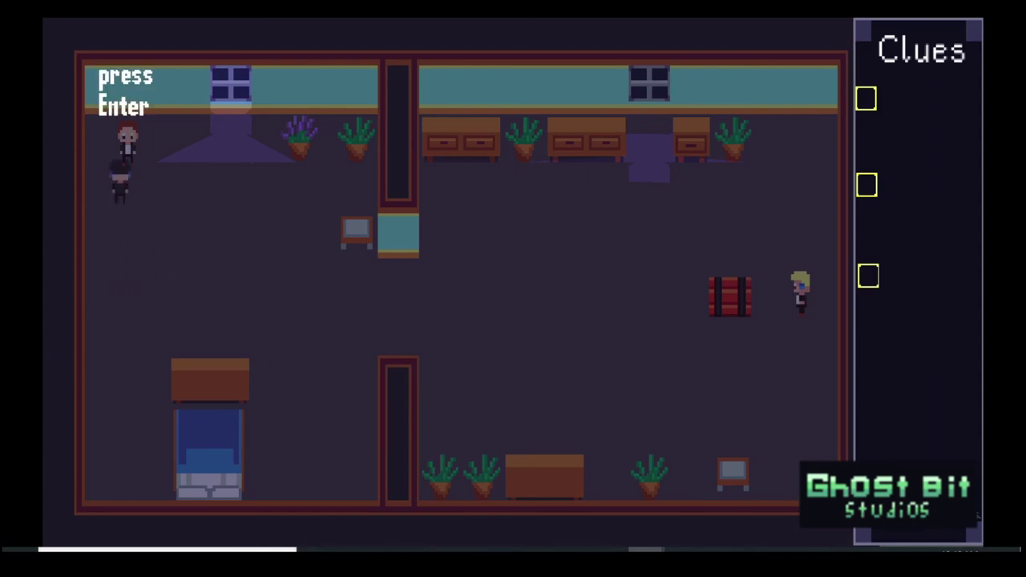
Test the officer's dialogue in the running game by choosing the "Sus?" reply and finishing the conversation
{"action": "key", "text": "Return"}
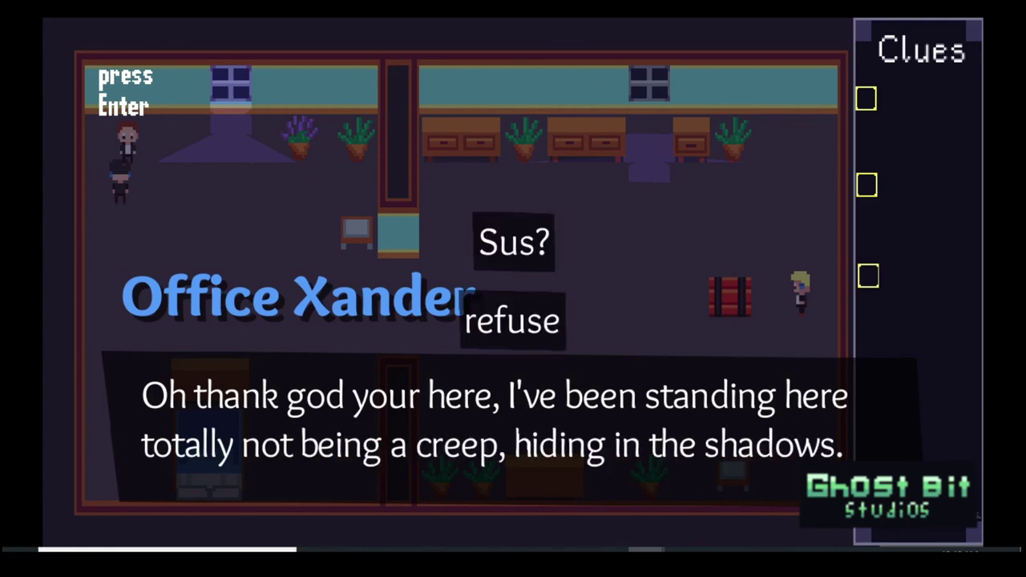
{"action": "key", "text": "Return"}
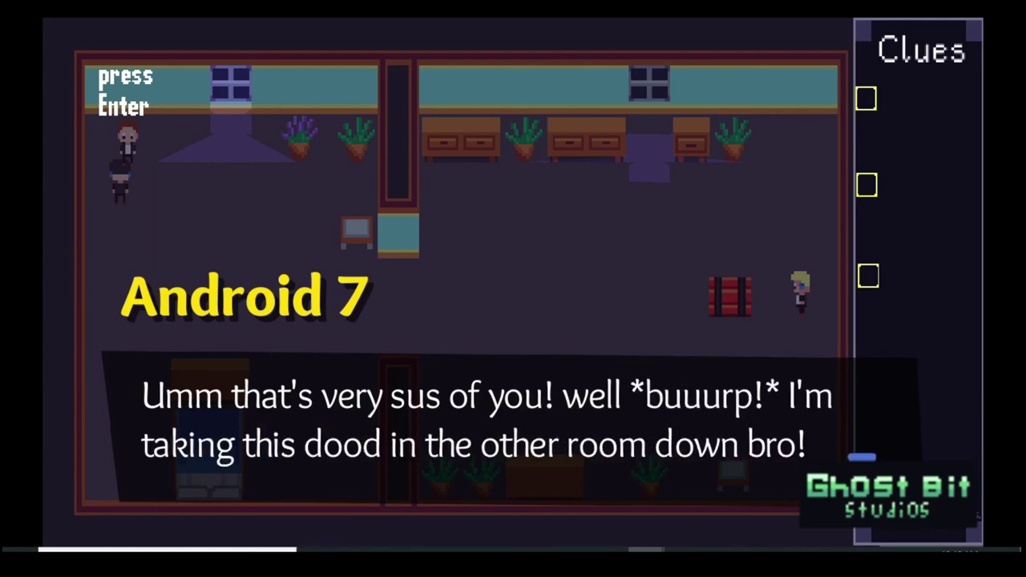
{"action": "key", "text": "Return"}
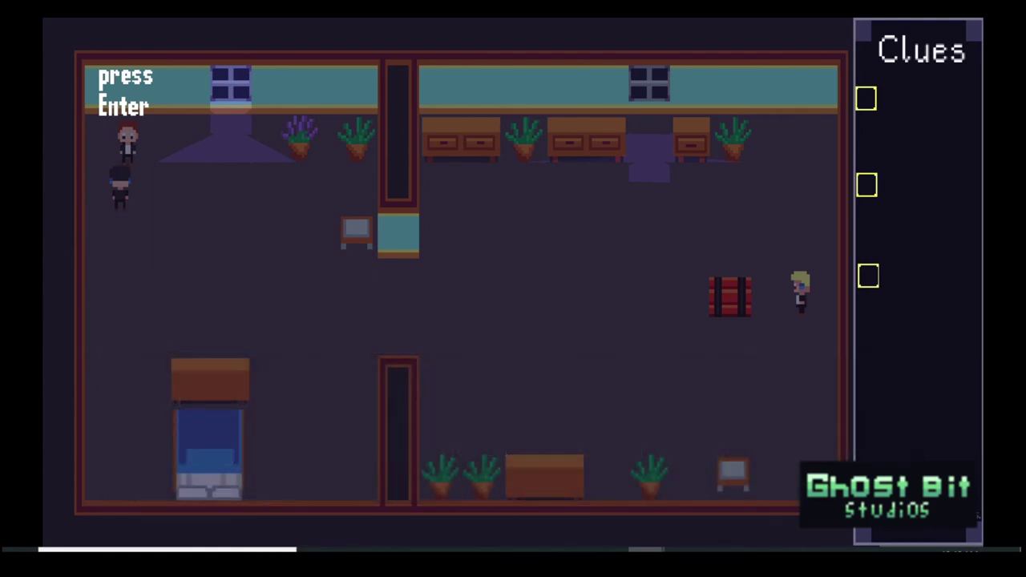
Walk the player back up to the officer, restart the conversation and choose the "refuse" reply
{"action": "key", "text": "Down"}
{"action": "key", "text": "Right"}
{"action": "key", "text": "Up"}
{"action": "key", "text": "Left"}
{"action": "key", "text": "Up"}
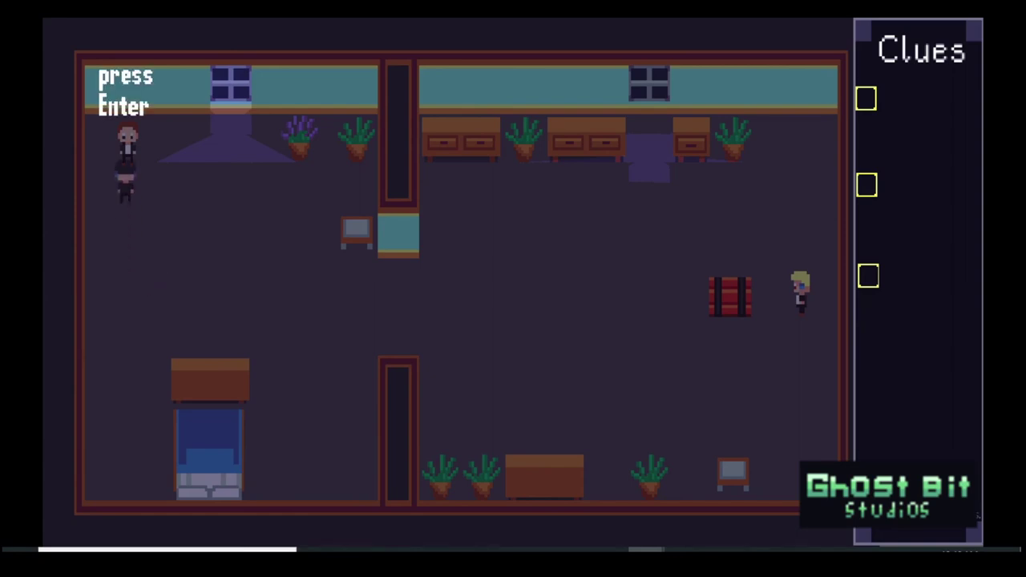
{"action": "key", "text": "Return"}
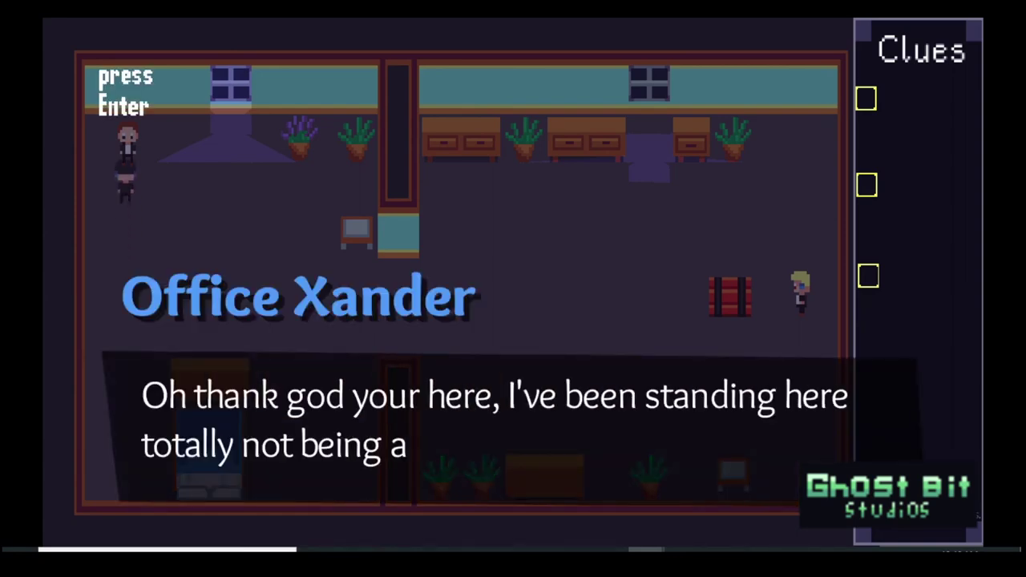
{"action": "key", "text": "Down"}
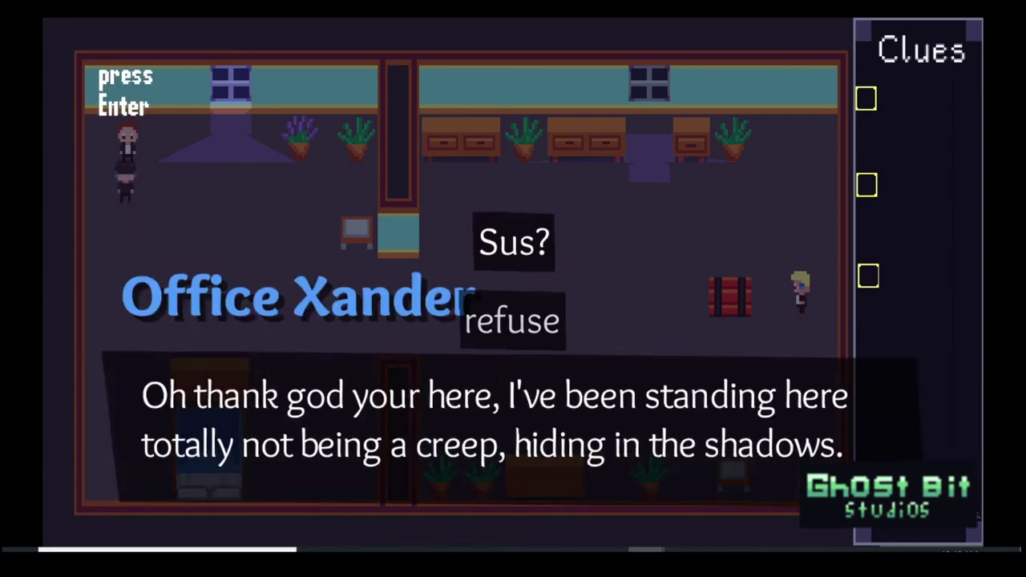
{"action": "key", "text": "Return"}
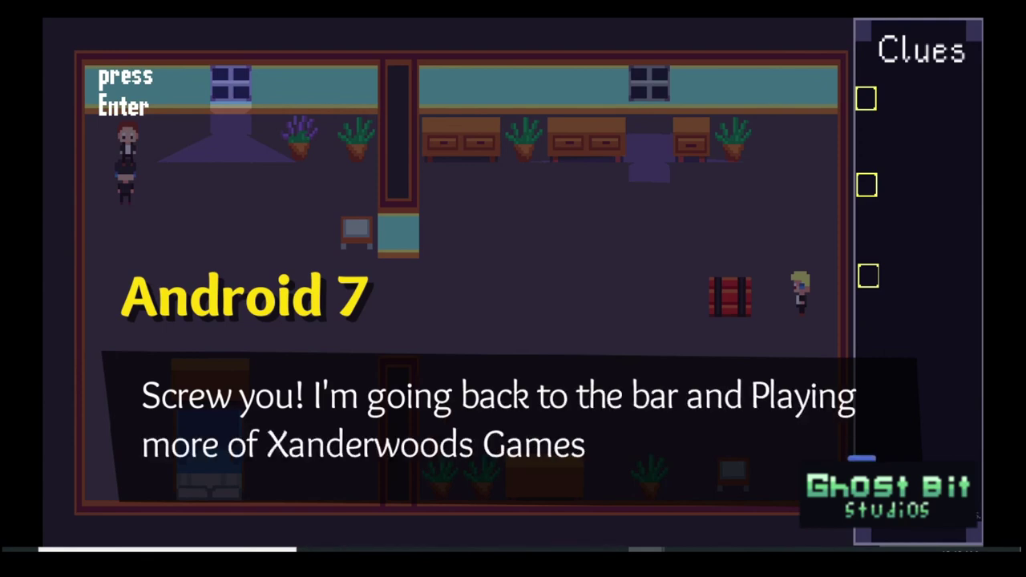